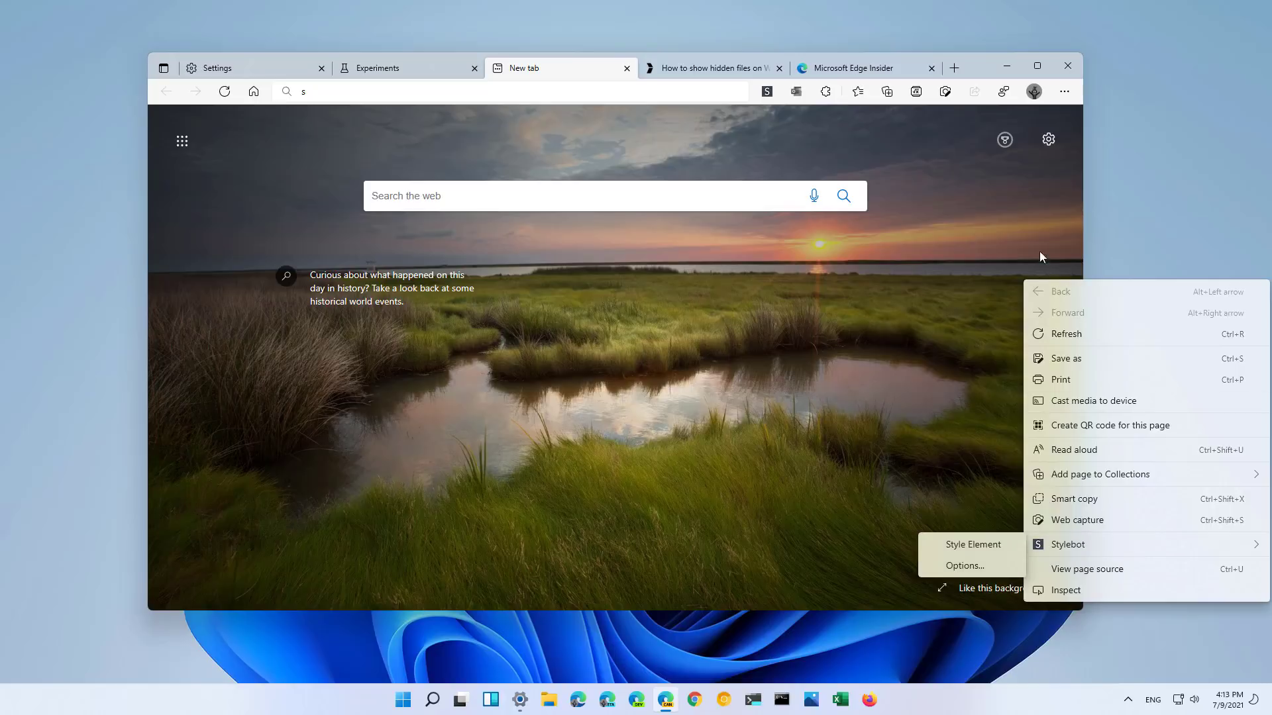
Browse Edge's Settings and more menu and its More tools submenu, then dismiss both
{"action": "left_click", "coordinate": [1030, 231]}
{"action": "left_click", "coordinate": [1063, 92]}
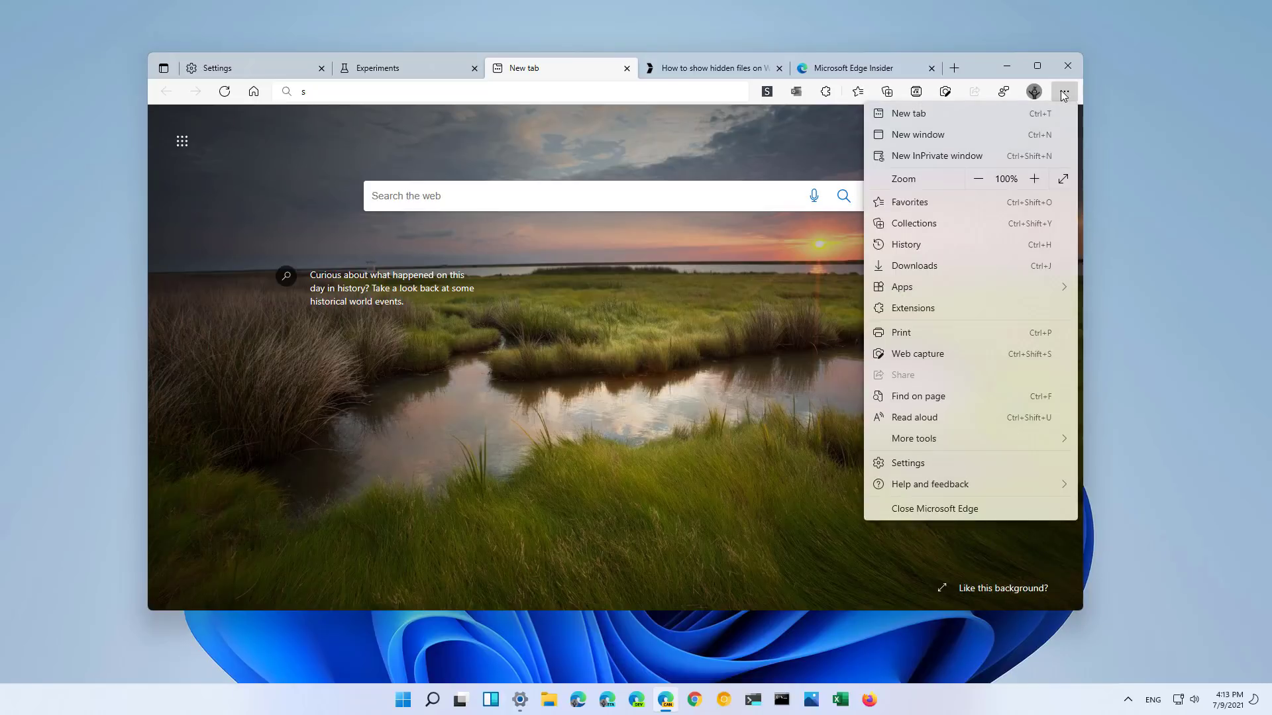
{"action": "left_click", "coordinate": [817, 381]}
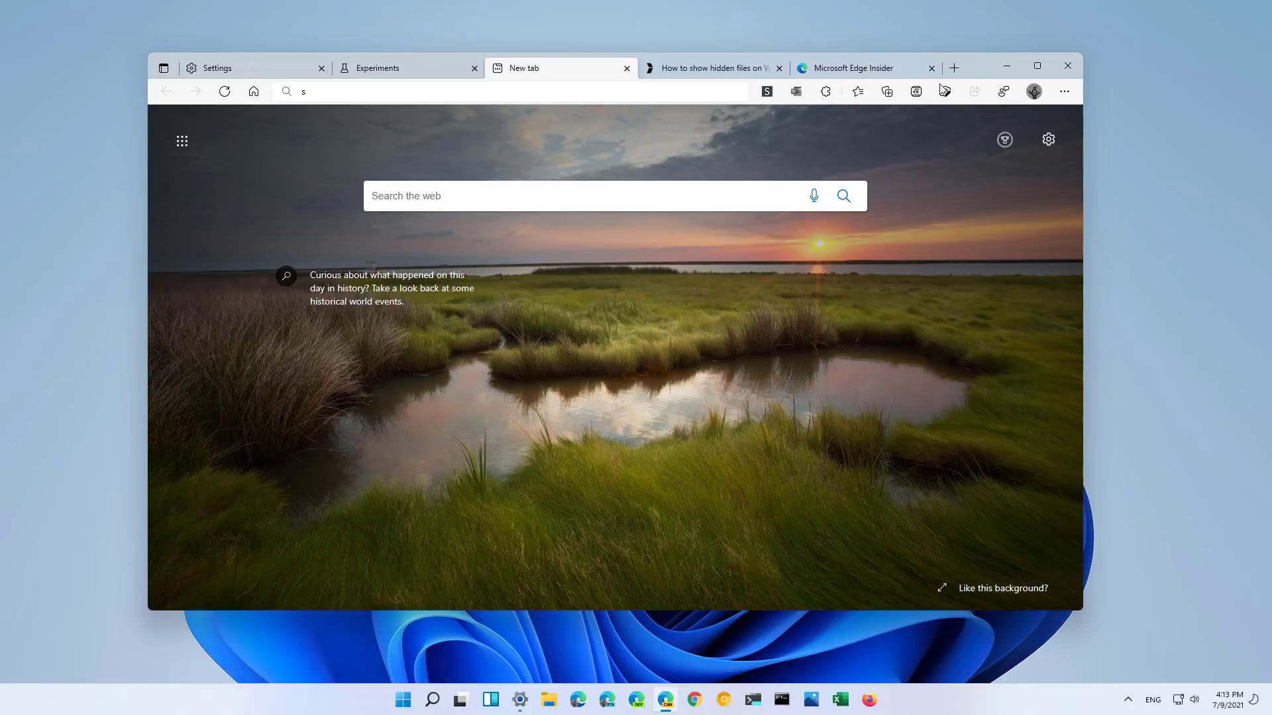
Open Windows Settings beside the shifted Edge window and compare Edge's right-click and main menus
{"action": "left_click_drag", "start_coordinate": [973, 71], "coordinate": [1021, 115]}
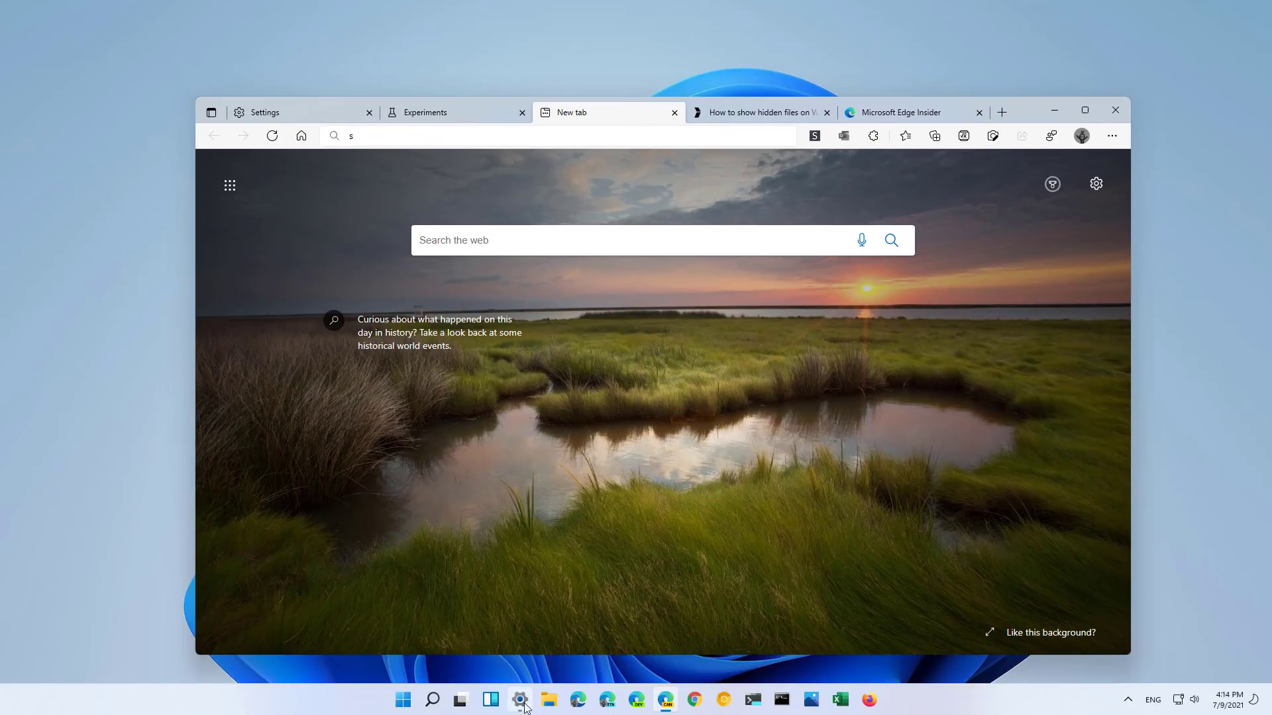
{"action": "left_click", "coordinate": [520, 700]}
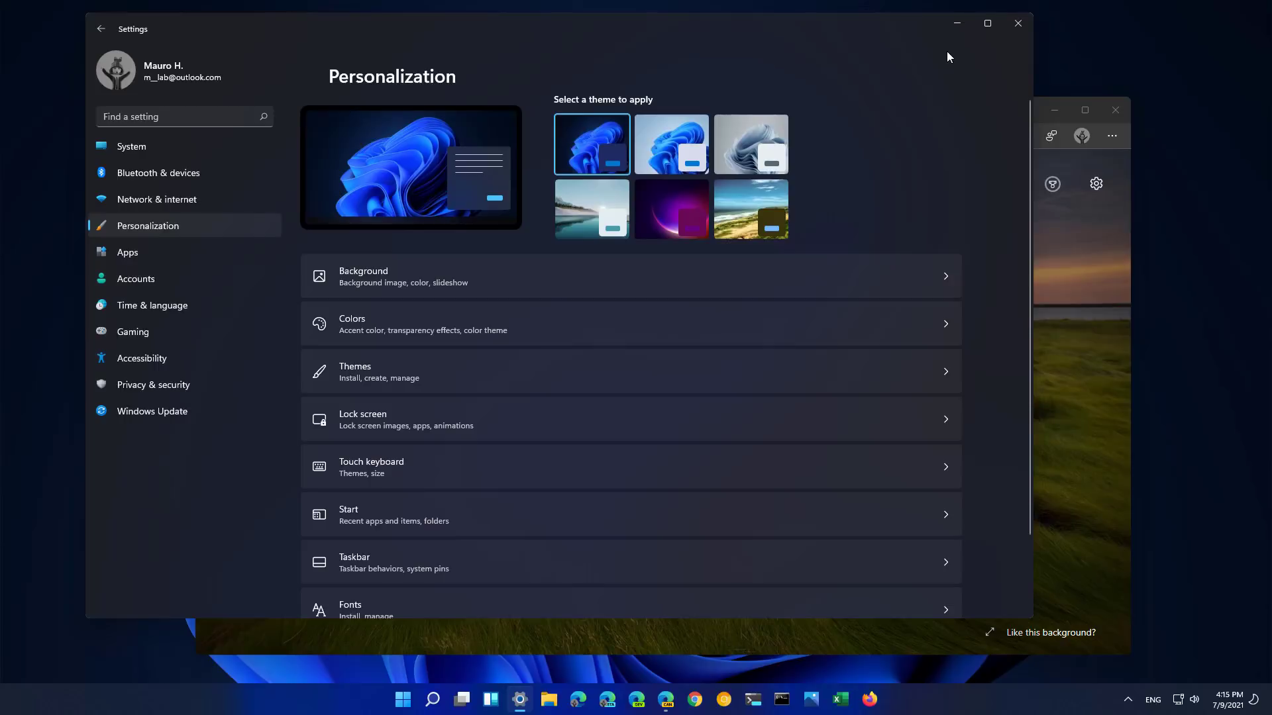
{"action": "left_click", "coordinate": [955, 24]}
{"action": "right_click", "coordinate": [989, 200]}
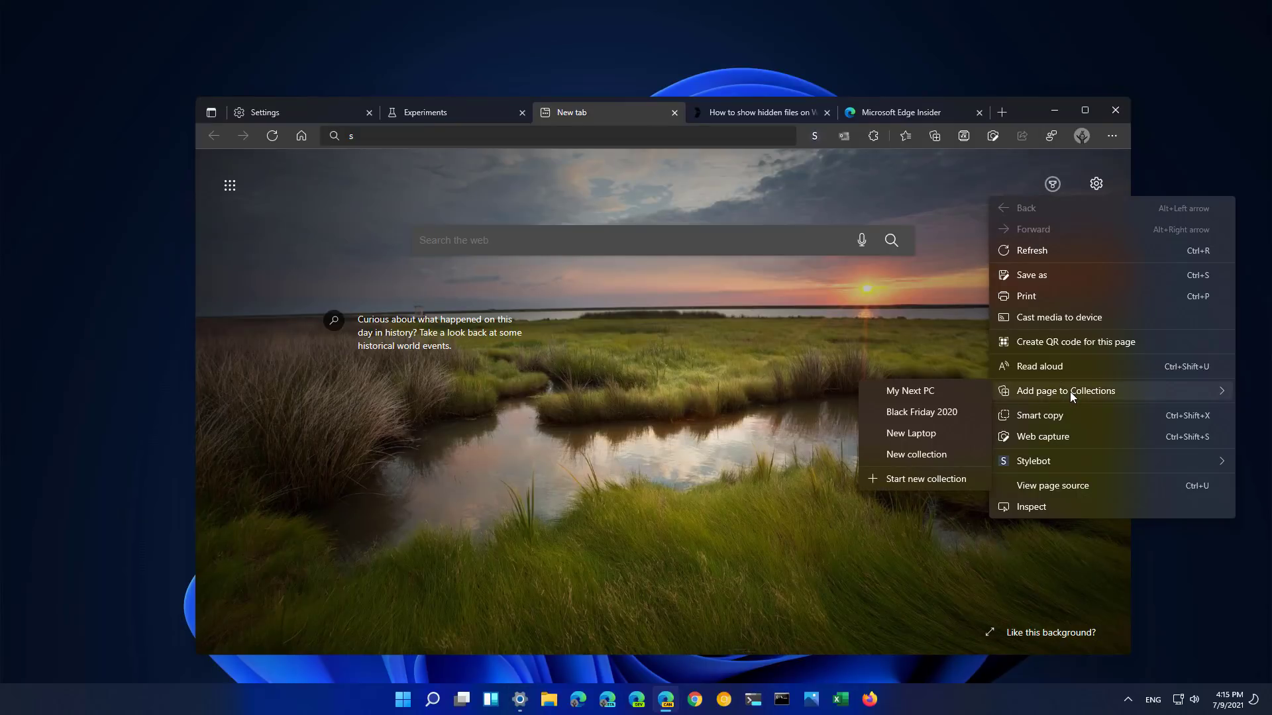
{"action": "mouse_move", "coordinate": [1033, 462]}
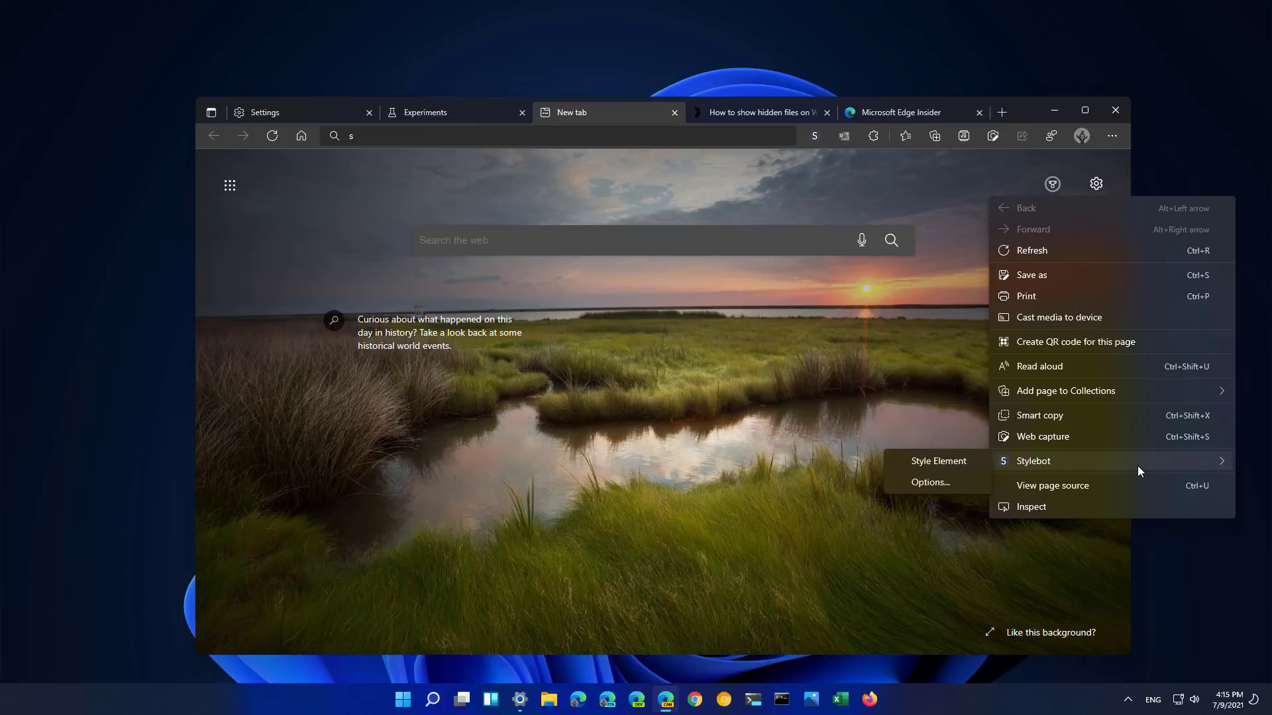
{"action": "left_click", "coordinate": [1112, 136]}
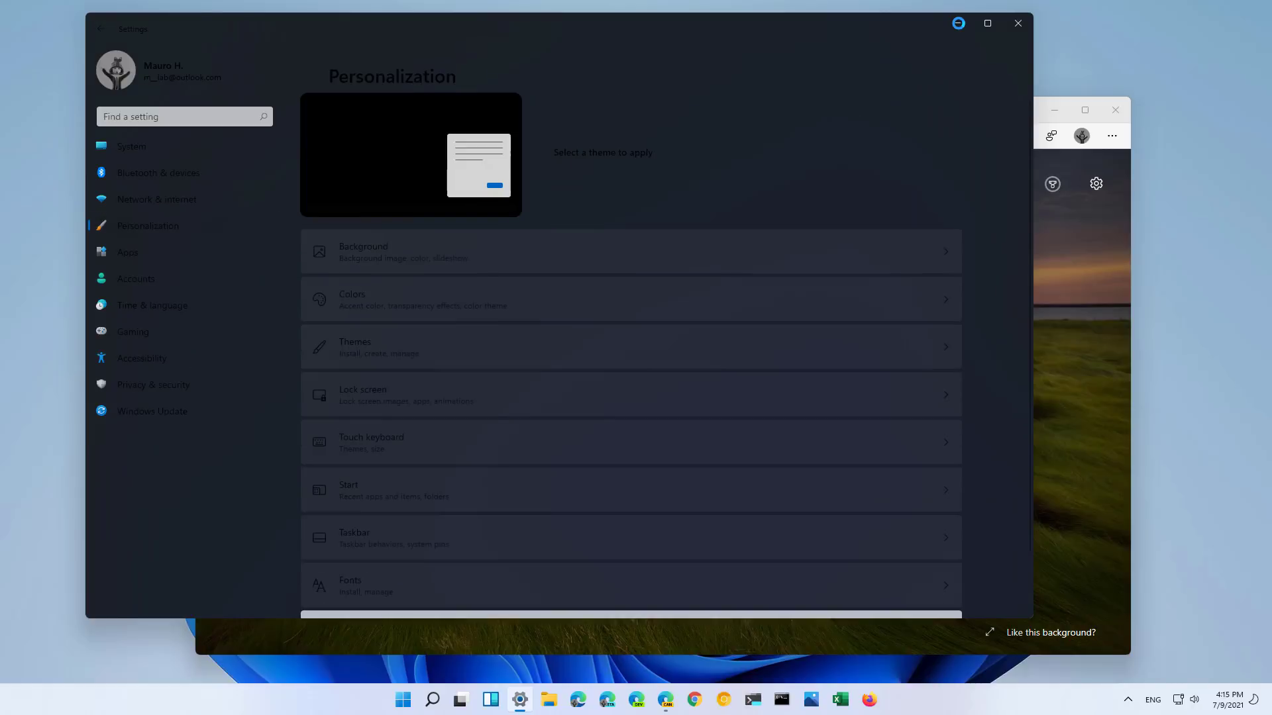
{"action": "left_click", "coordinate": [958, 22]}
Switch Edge to vertical tabs from the tab actions menu and reposition the window
{"action": "left_click", "coordinate": [211, 112]}
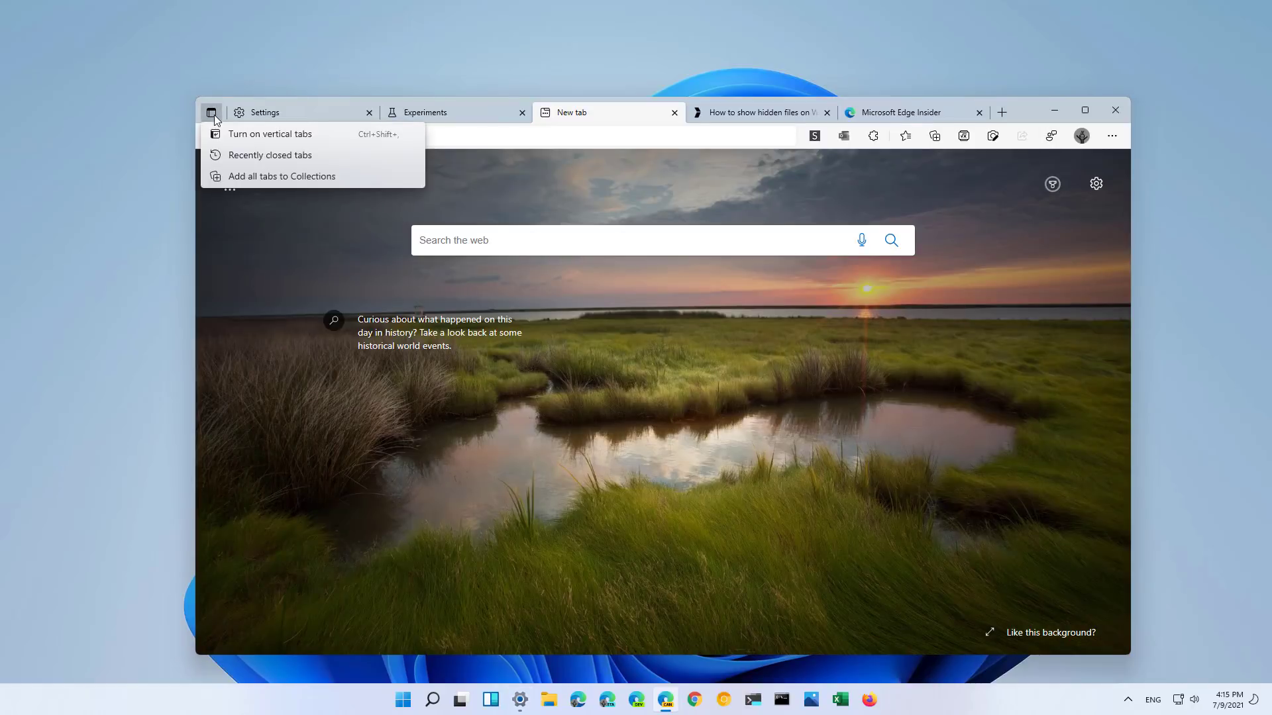
{"action": "left_click", "coordinate": [250, 141]}
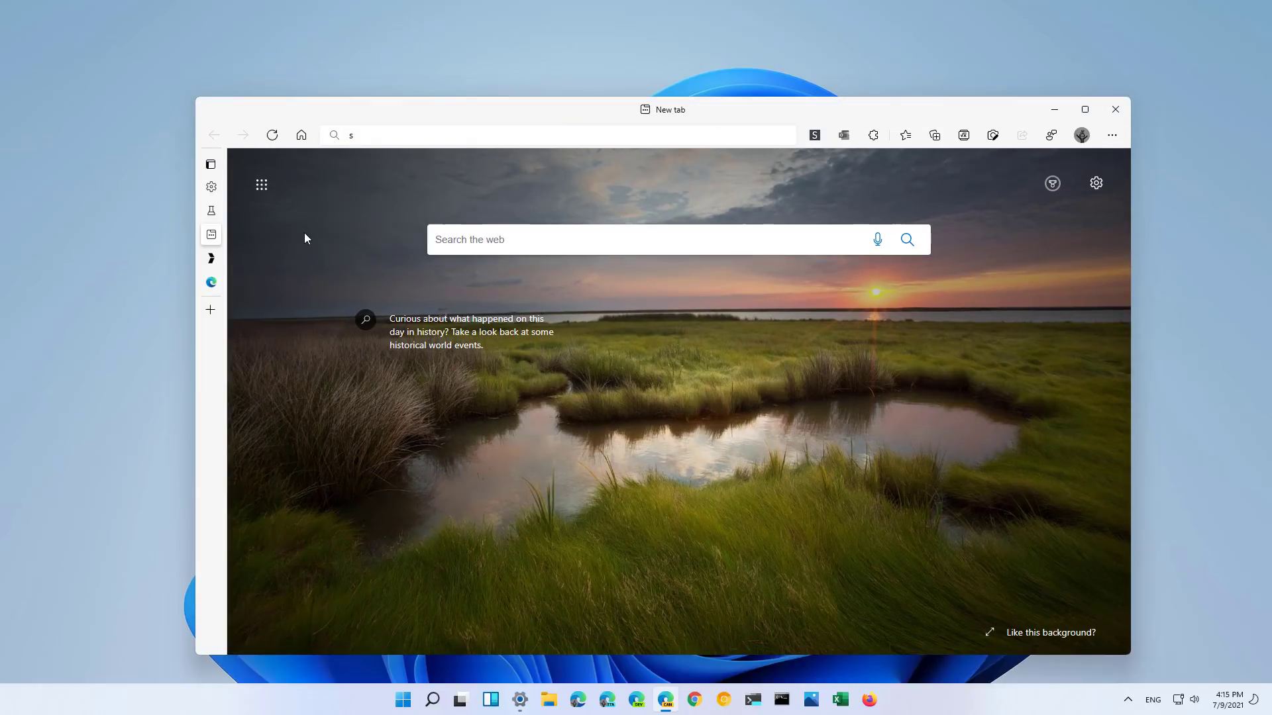
{"action": "left_click_drag", "start_coordinate": [394, 120], "coordinate": [318, 109]}
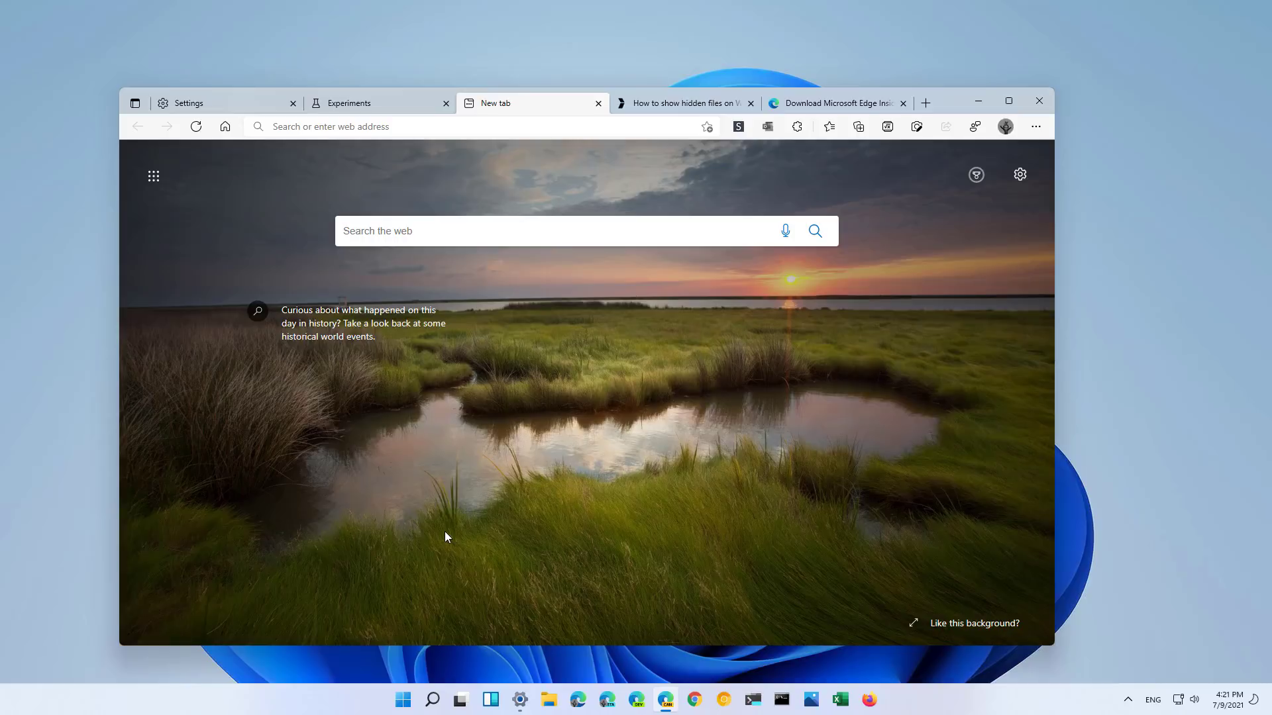
On the Edge Insider tab, download the Canary Channel build and accept its license
{"action": "left_click", "coordinate": [839, 103]}
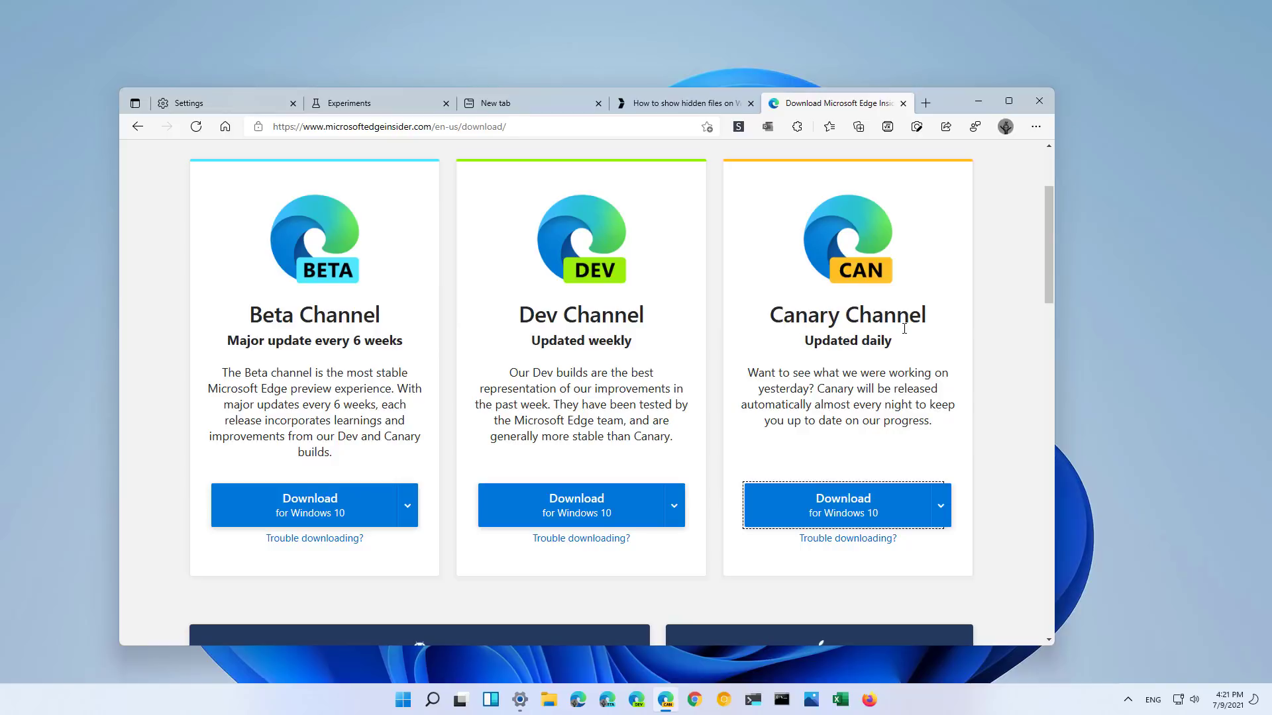
{"action": "left_click", "coordinate": [860, 513]}
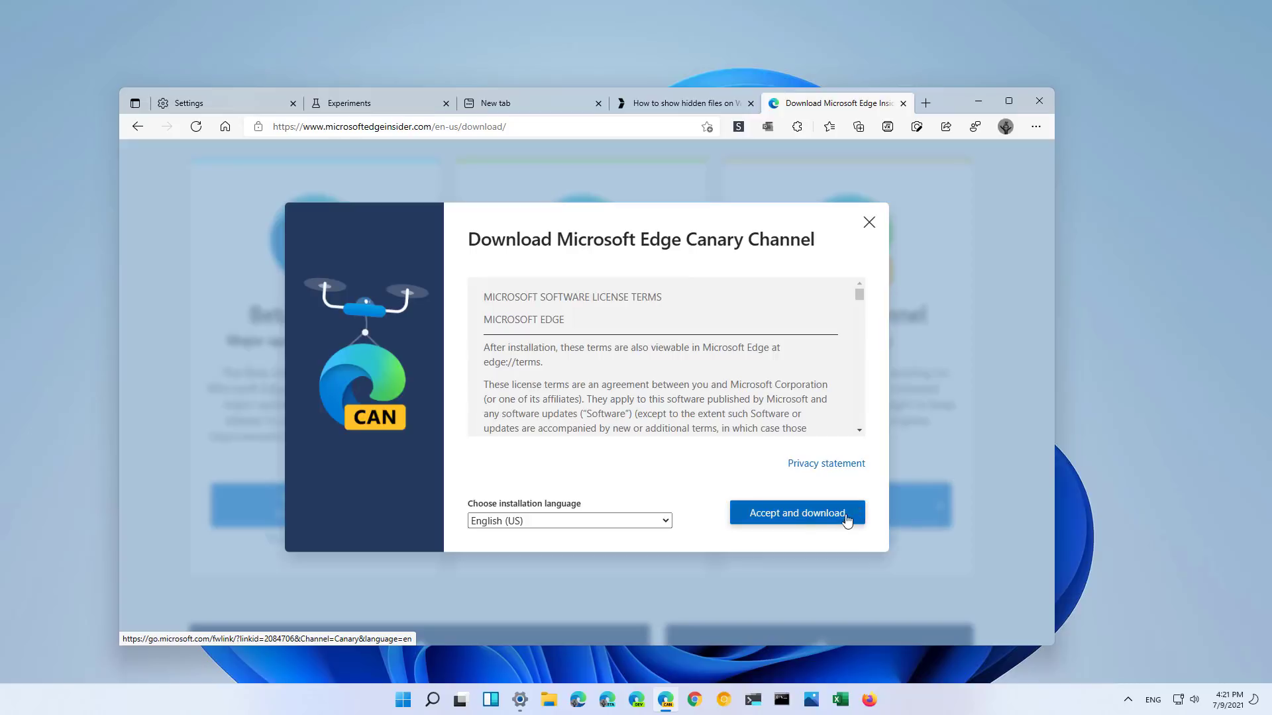
{"action": "left_click", "coordinate": [796, 515]}
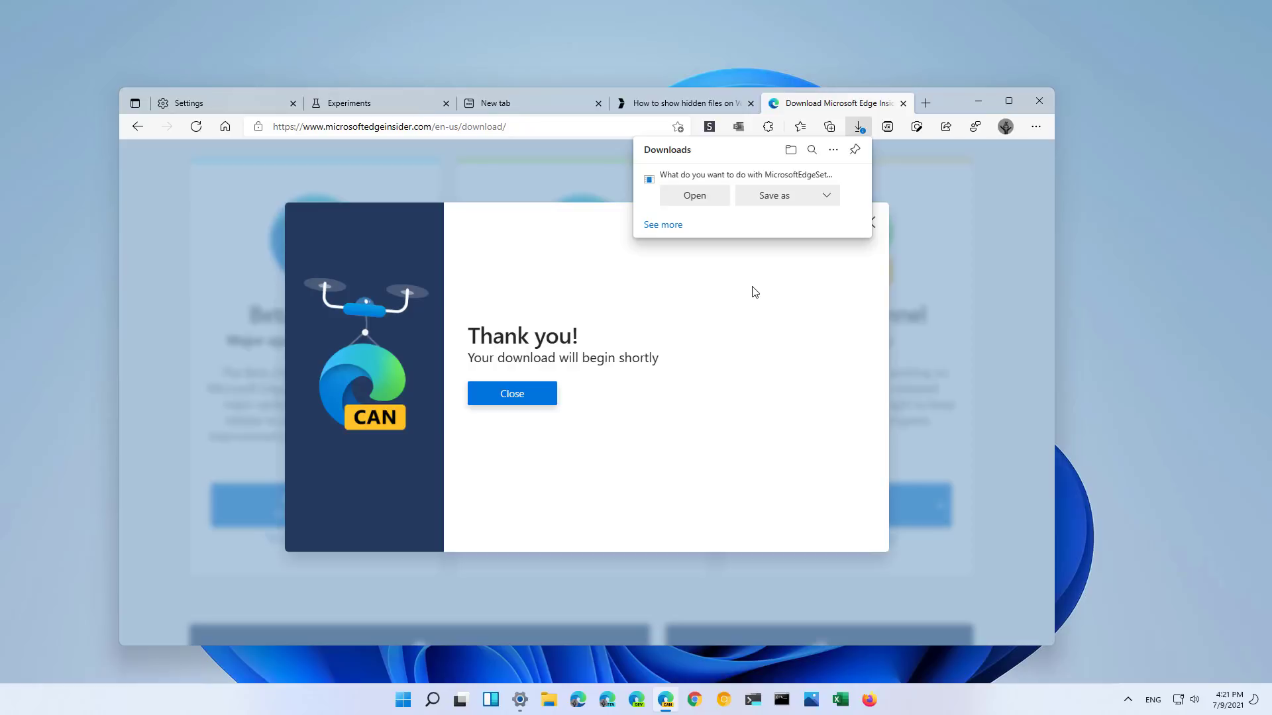
Go to Settings > About Microsoft Edge to confirm version 93.0.946.0 is current
{"action": "left_click", "coordinate": [1039, 128]}
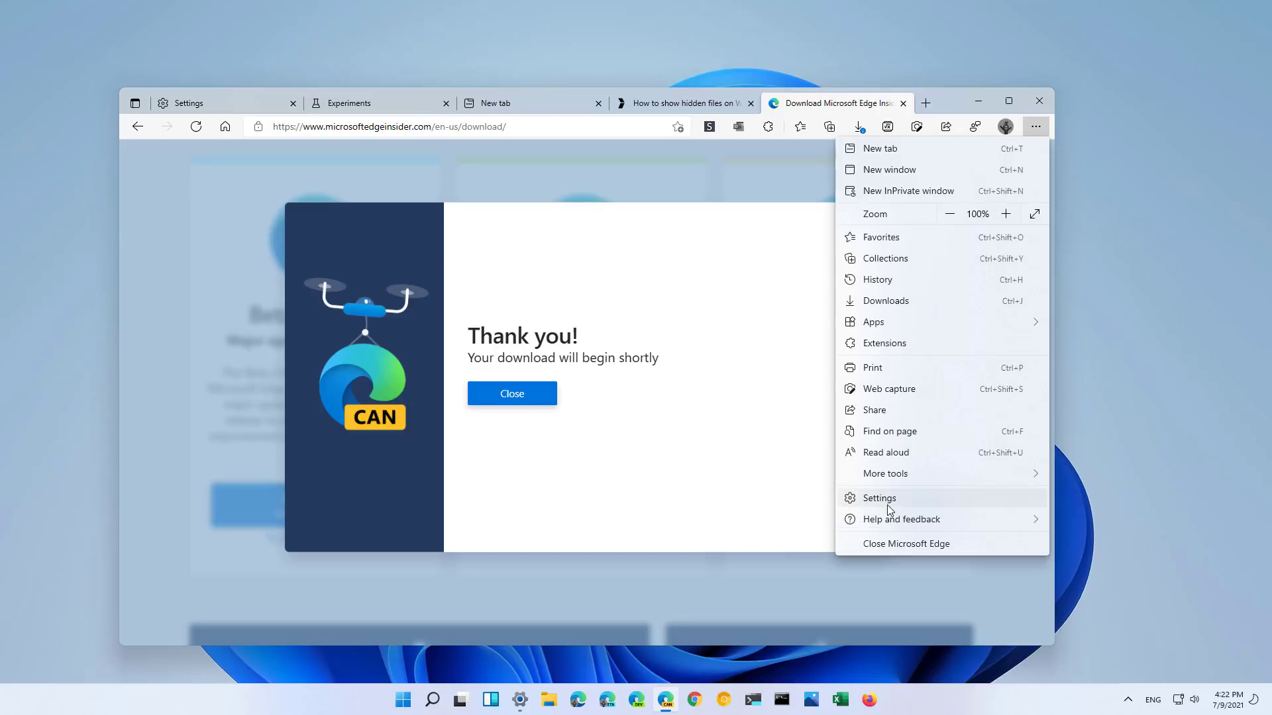
{"action": "left_click", "coordinate": [888, 504]}
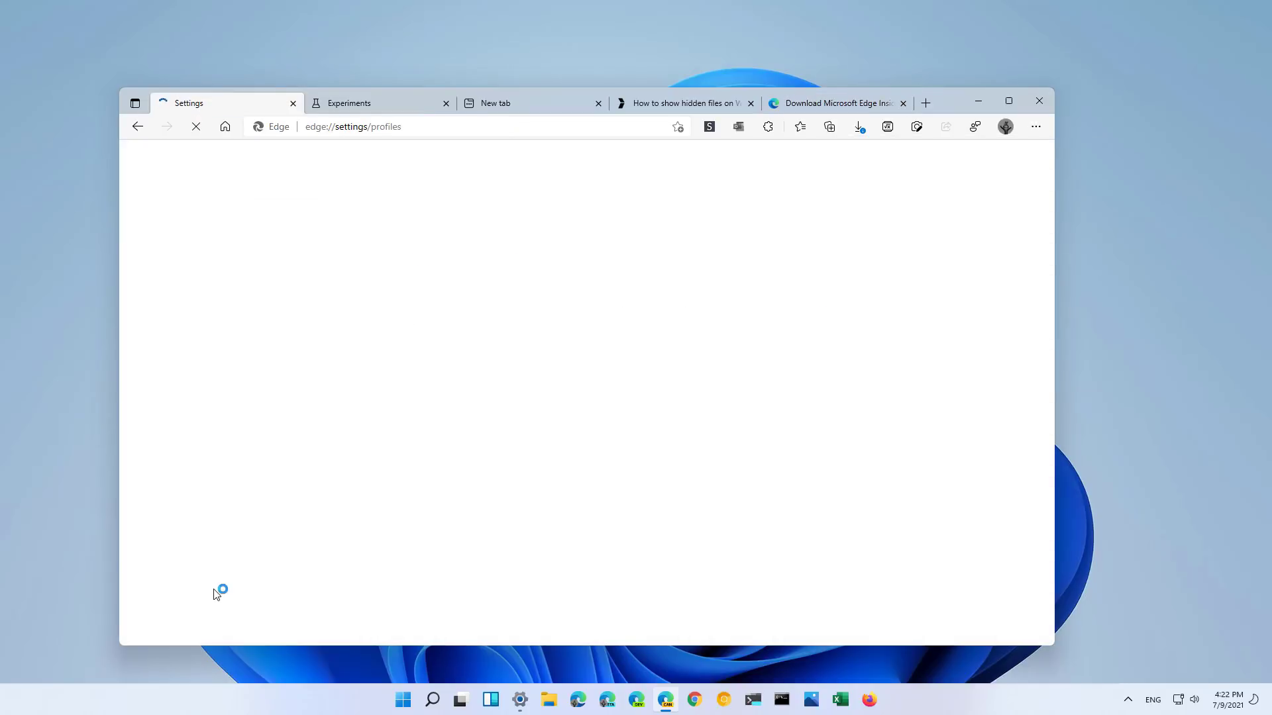
{"action": "left_click", "coordinate": [214, 569]}
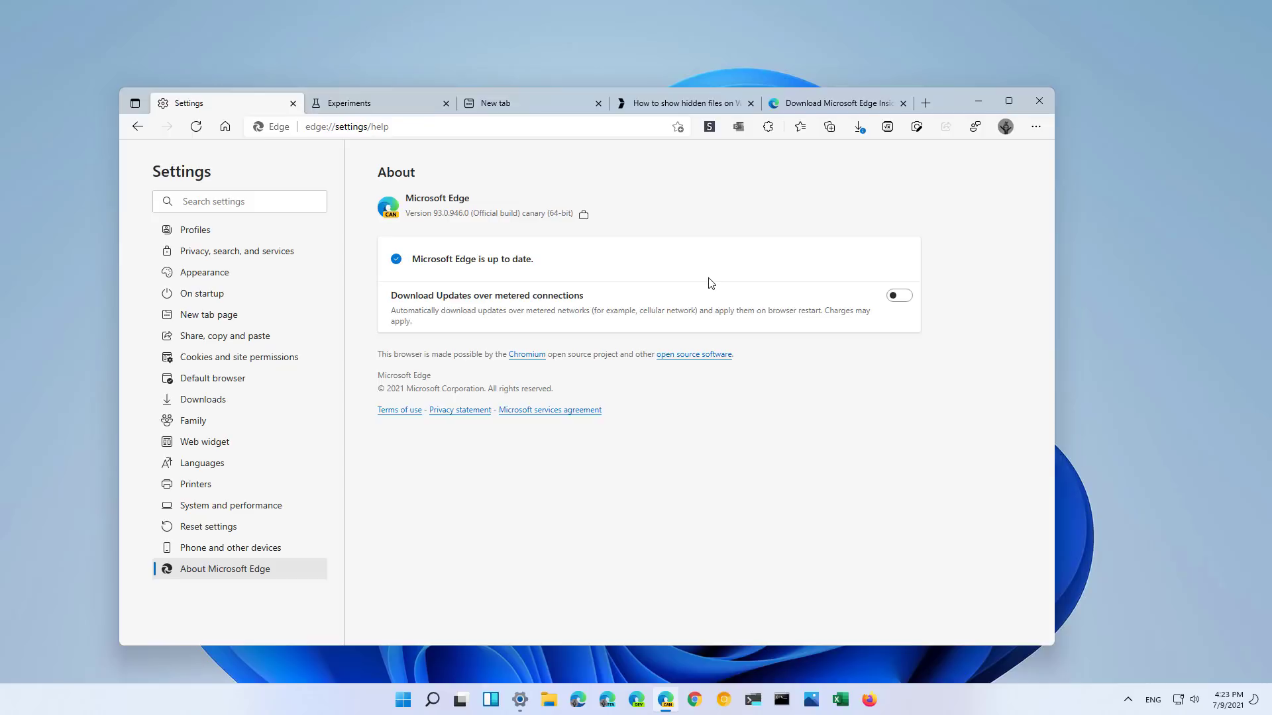
Load edge://flags in the blank new tab, correcting a typo along the way
{"action": "left_click", "coordinate": [501, 107]}
{"action": "left_click", "coordinate": [457, 127]}
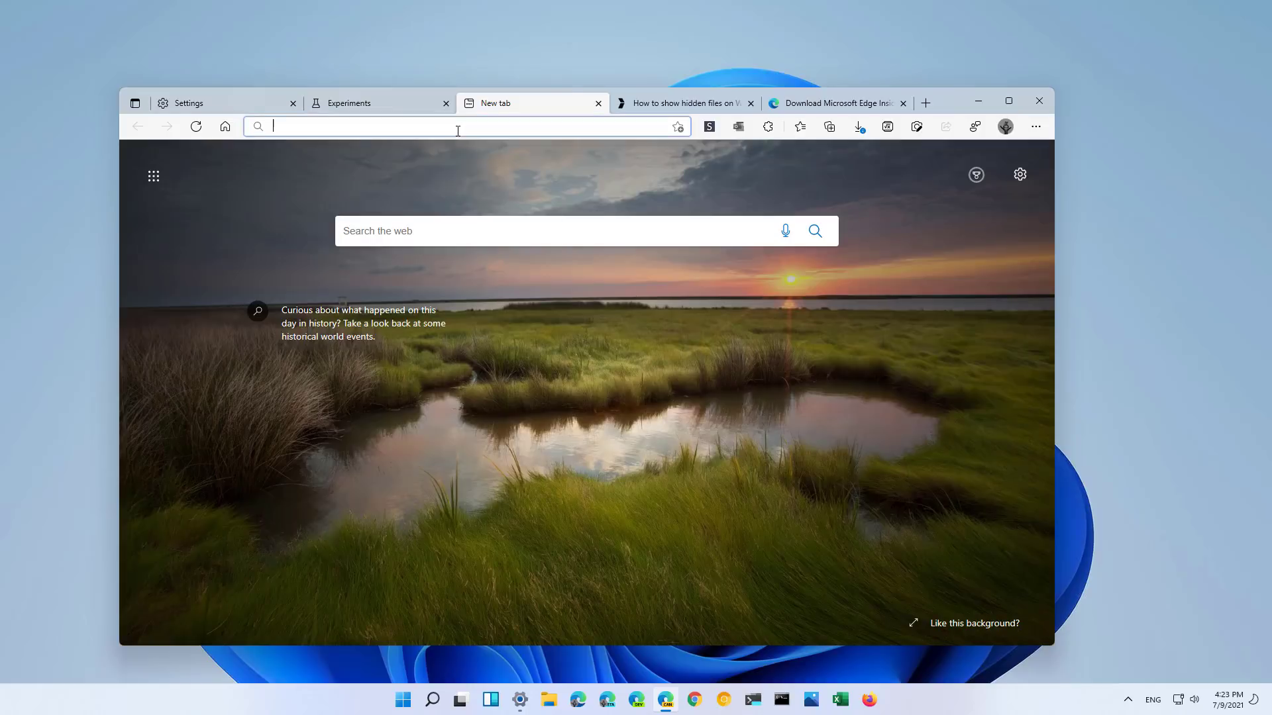
{"action": "type", "text": "edge"}
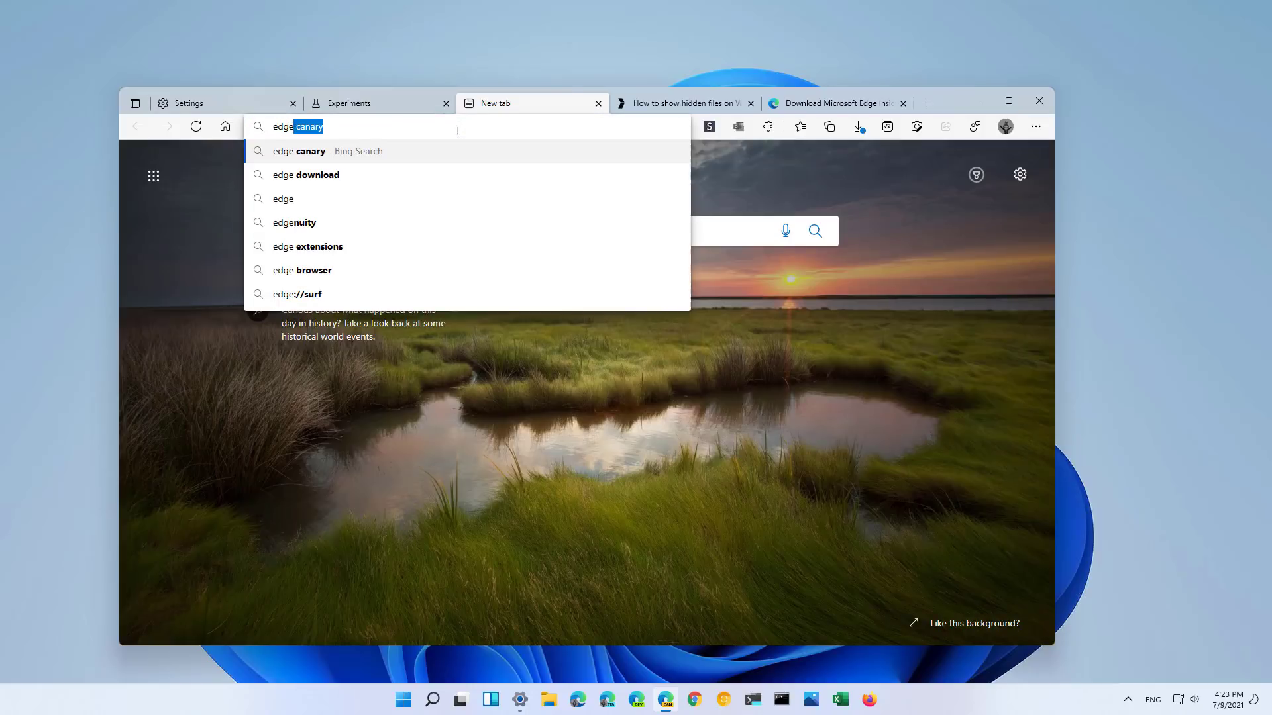
{"action": "type", "text": "://fkla"}
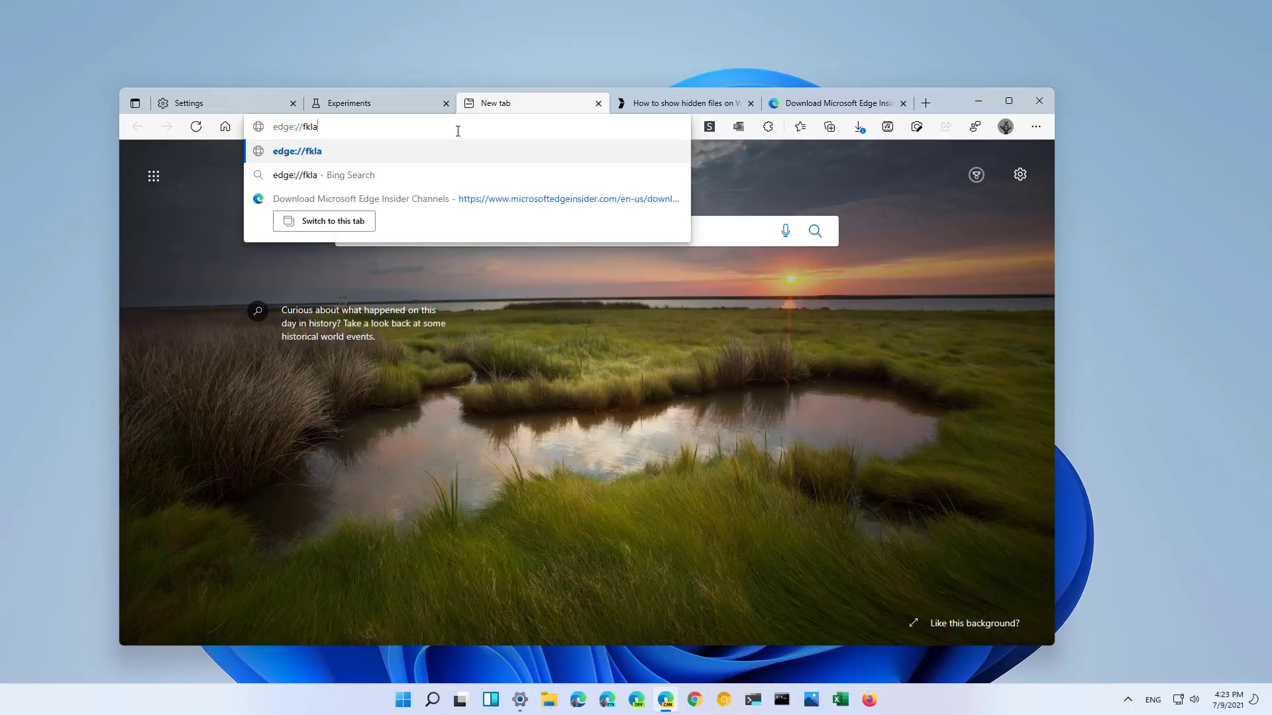
{"action": "key", "text": "BackSpace"}
{"action": "key", "text": "BackSpace"}
{"action": "key", "text": "BackSpace"}
{"action": "type", "text": "lags"}
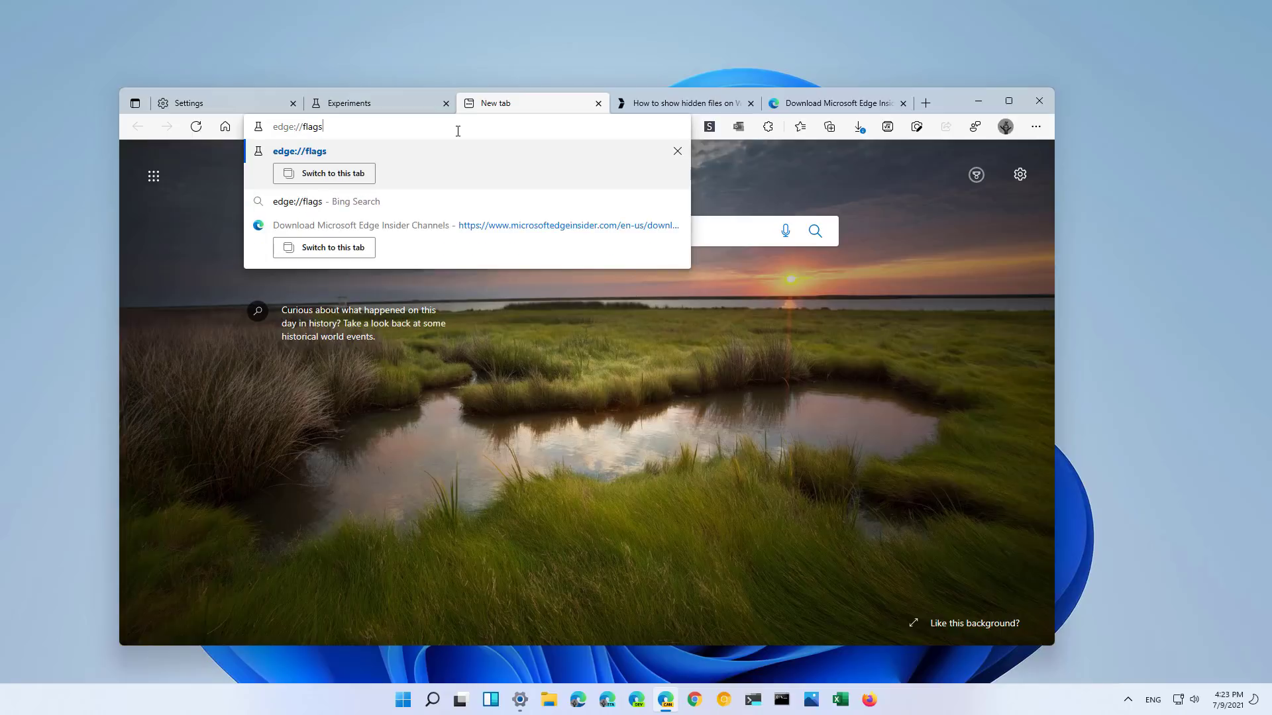
{"action": "key", "text": "Return"}
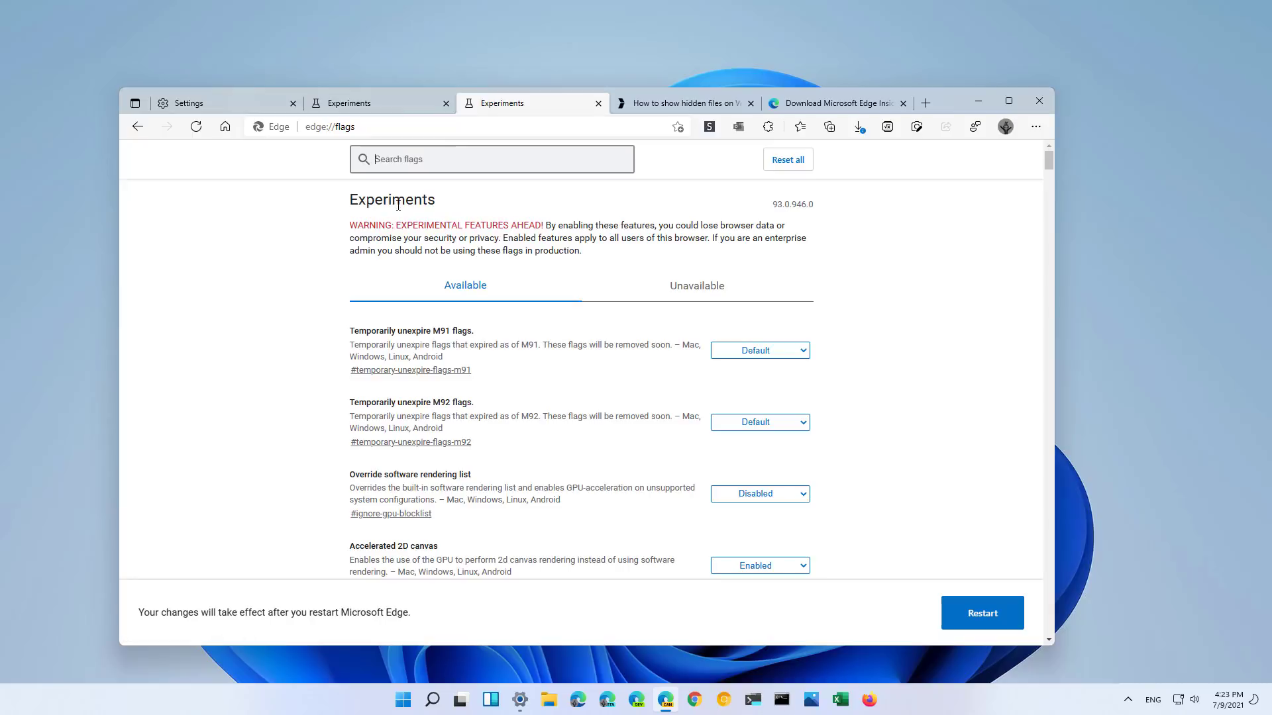
Search the flags for 'windows 11 visual updates' and set that flag to Enabled
{"action": "left_click", "coordinate": [416, 161]}
{"action": "type", "text": "windows 1"}
{"action": "type", "text": "1 visual"}
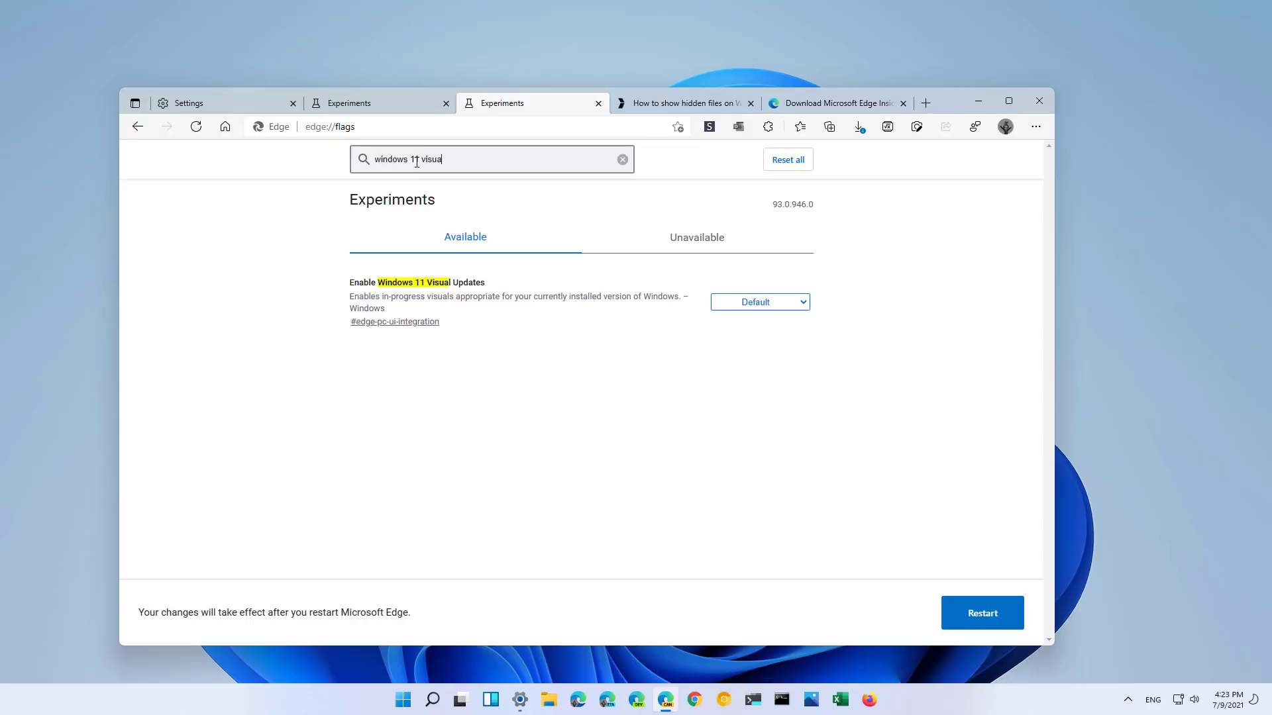
{"action": "type", "text": " updates"}
{"action": "left_click", "coordinate": [780, 303]}
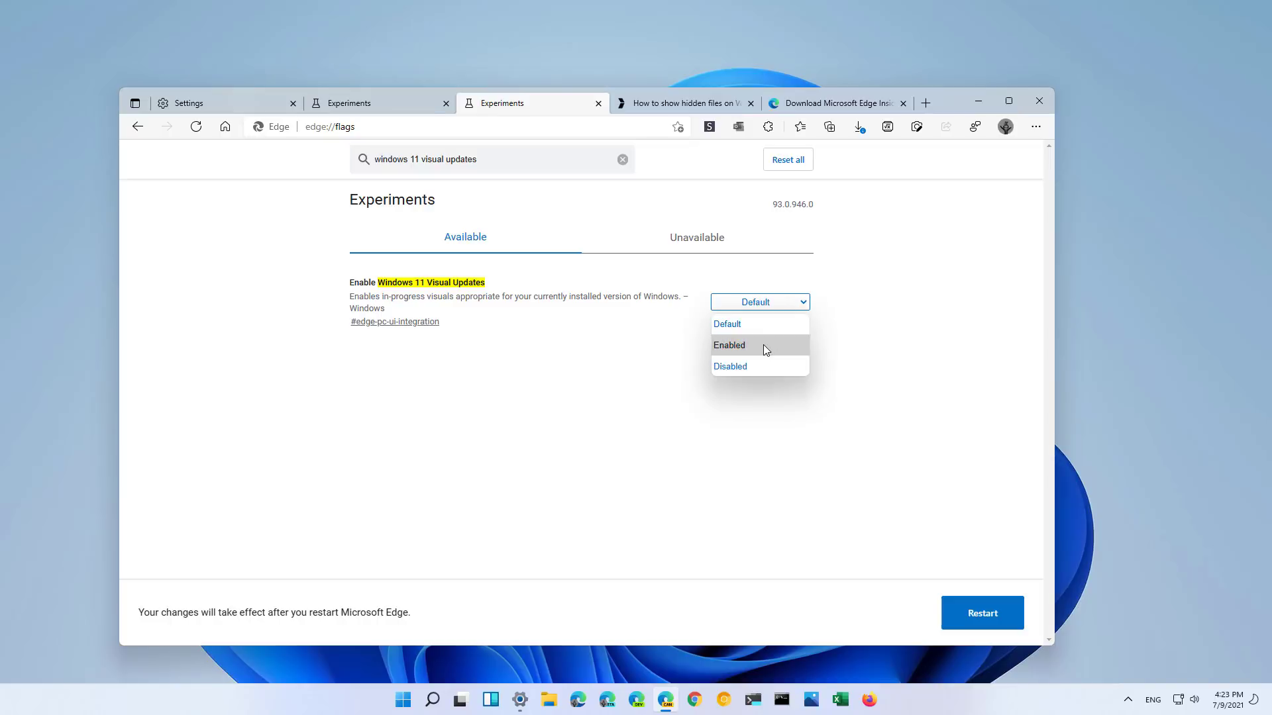
{"action": "left_click", "coordinate": [765, 349]}
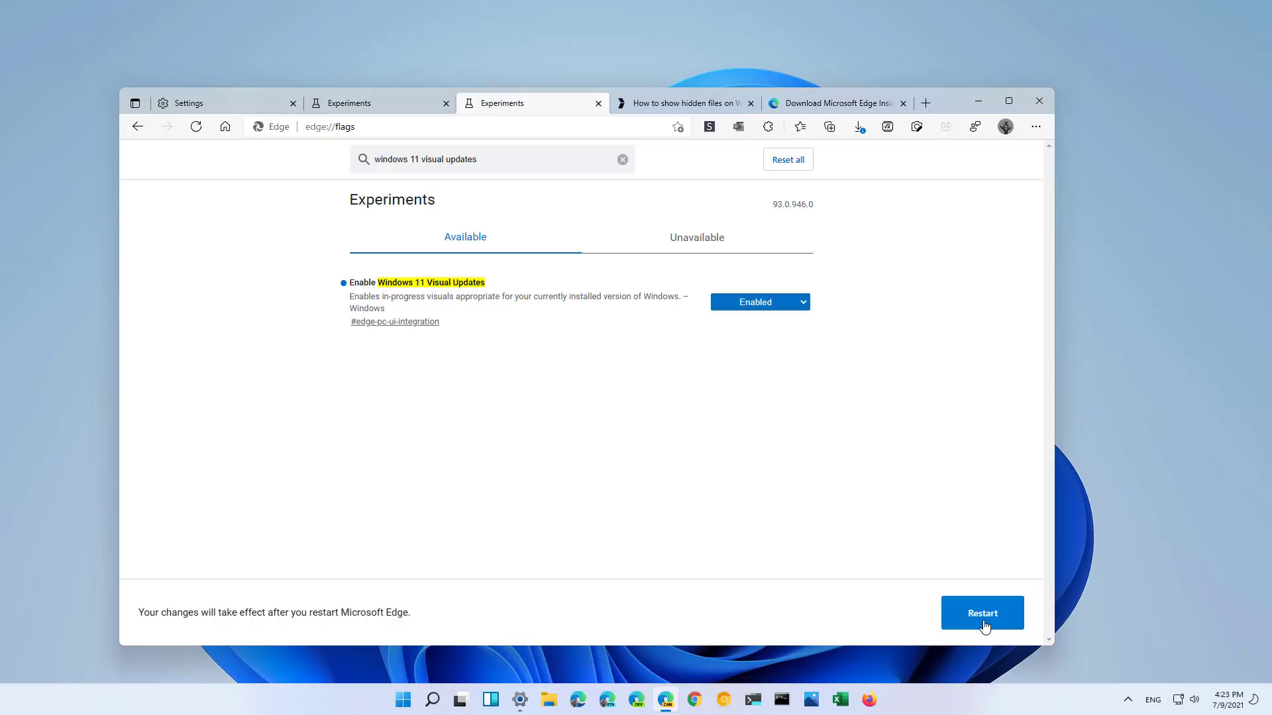
{"action": "key", "text": "ctrl+t"}
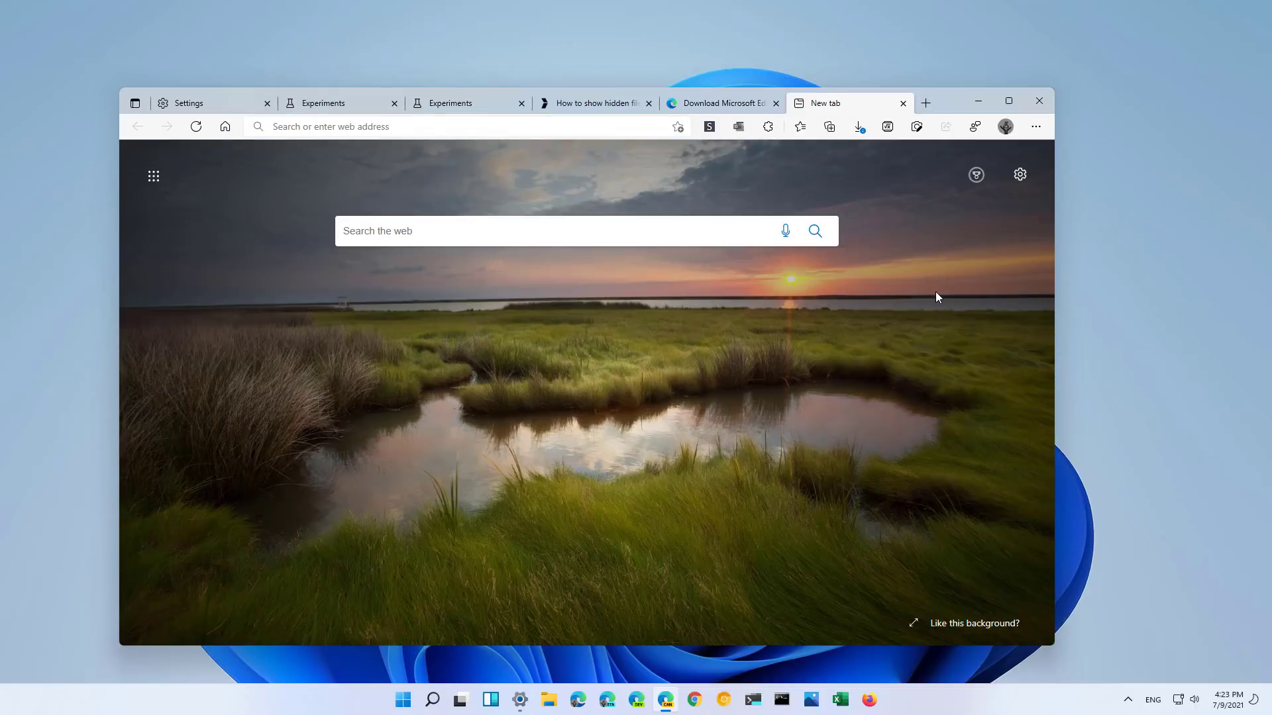